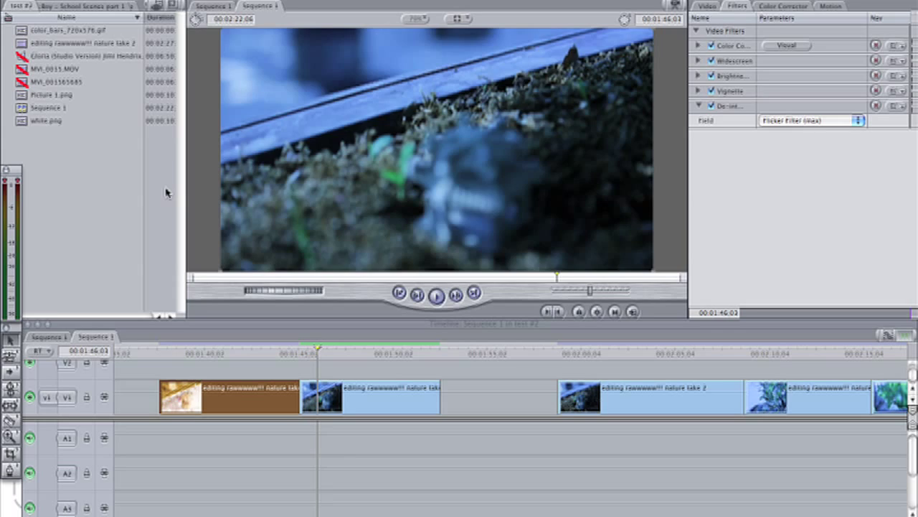
Play the letterboxed pagoda clip from an earlier point with nothing selected, stopping around 1:43.
click(132, 204)
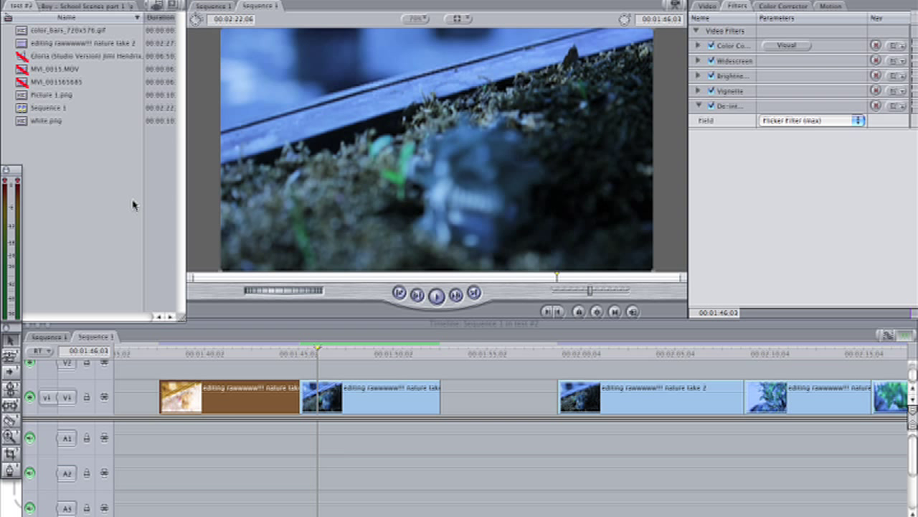
drag(317, 351, 340, 353)
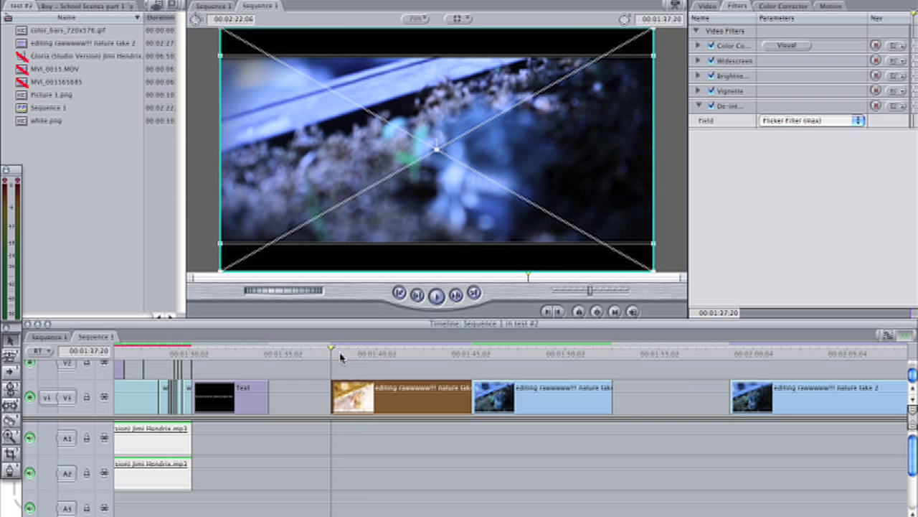
click(337, 364)
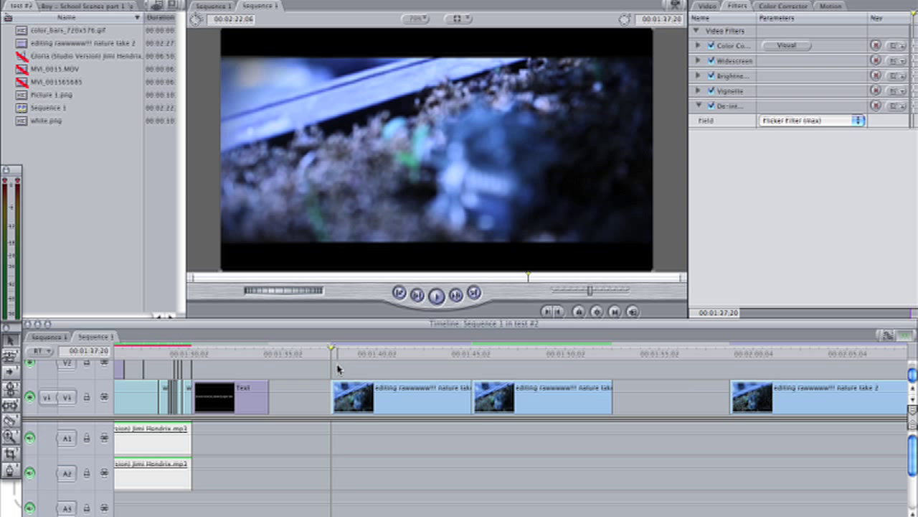
key(space)
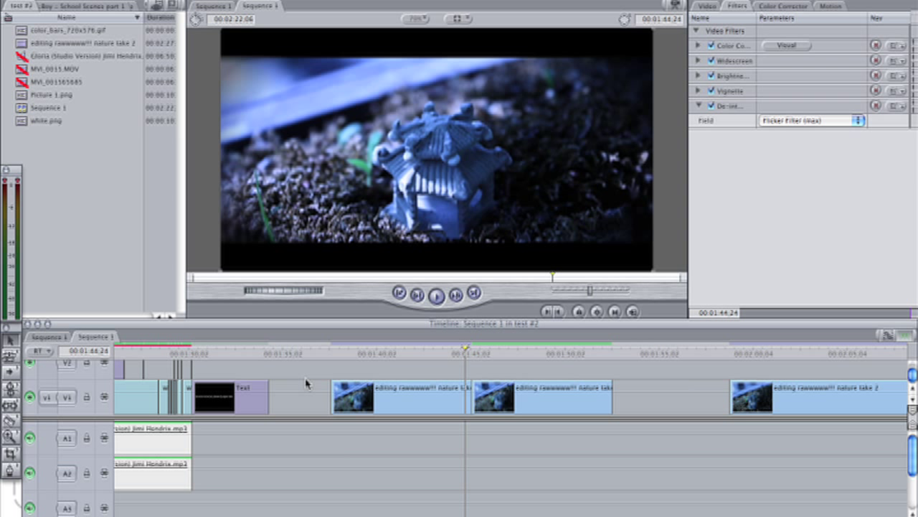
key(space)
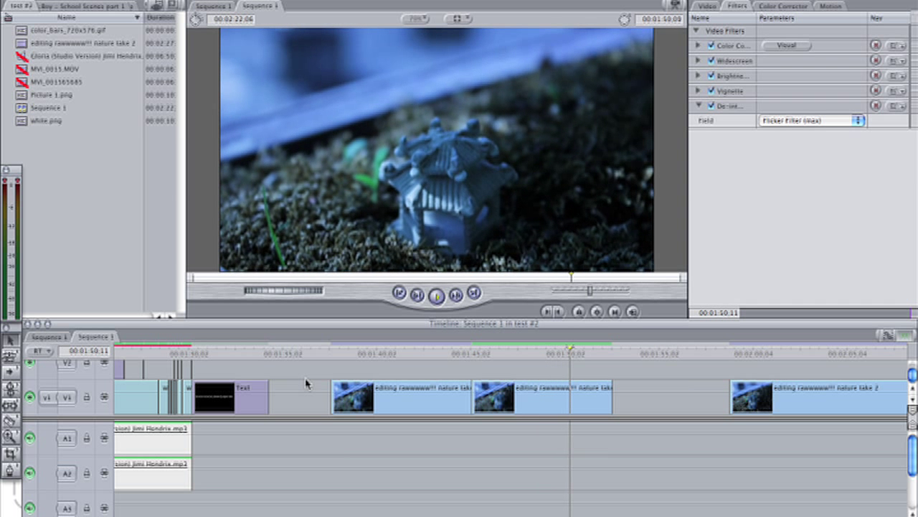
key(space)
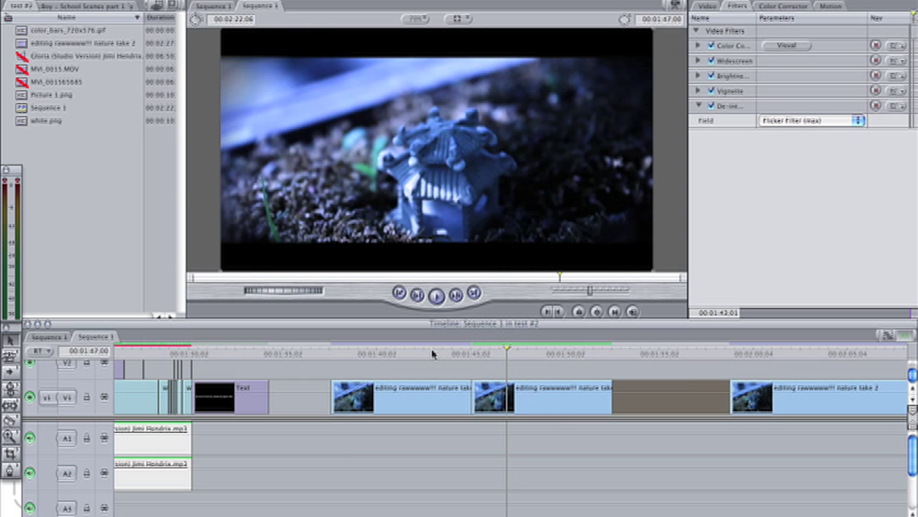
click(433, 350)
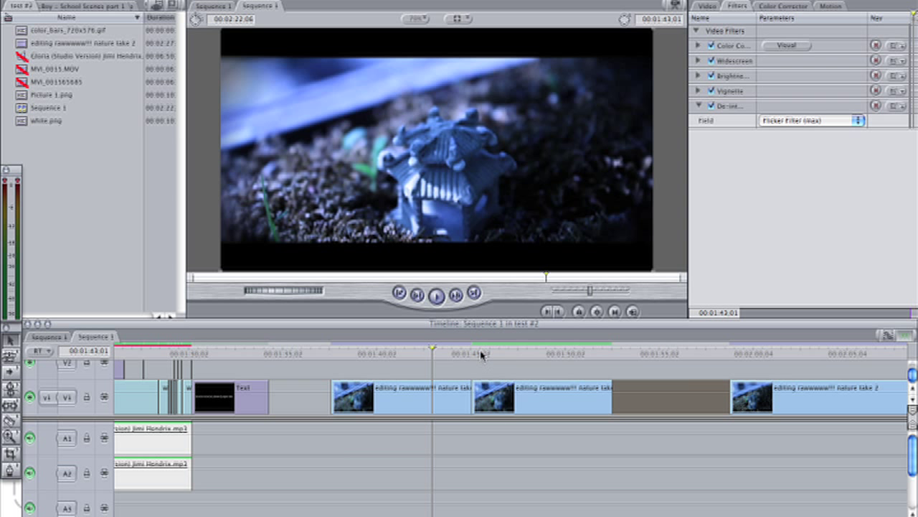
Apply a Color Corrector filter to the next ungraded pagoda clip and show its Visual wheels.
click(480, 350)
click(495, 400)
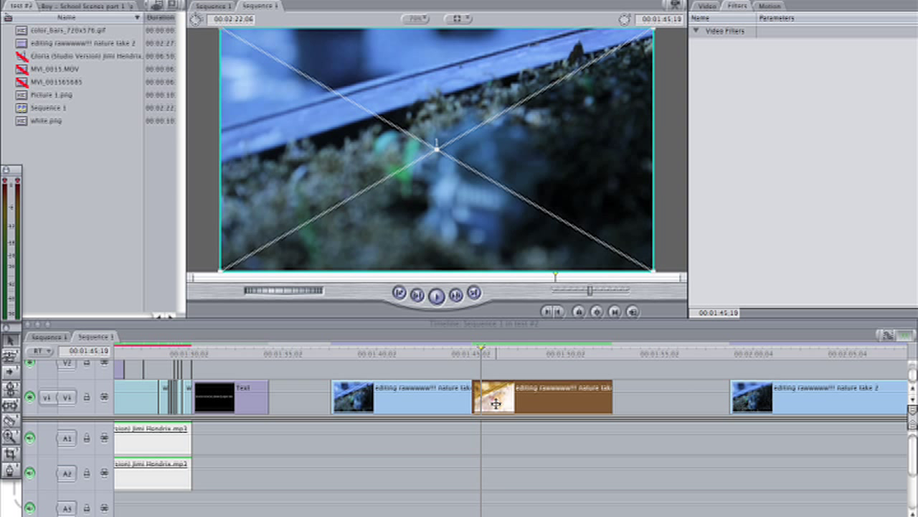
click(391, 1)
mouse_move(421, 32)
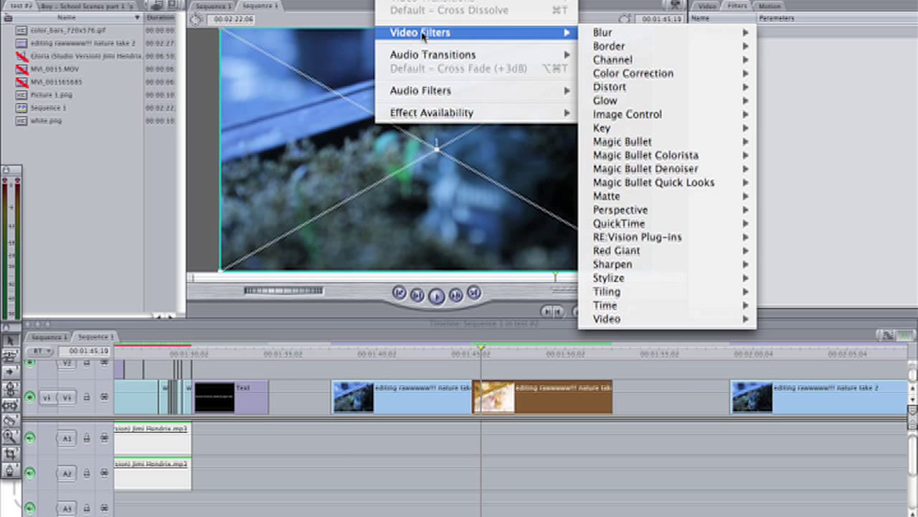
click(723, 85)
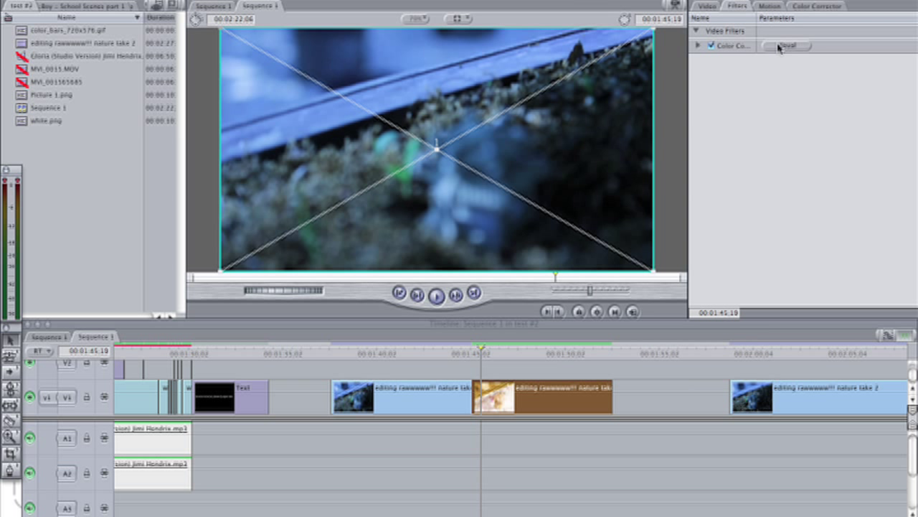
click(787, 45)
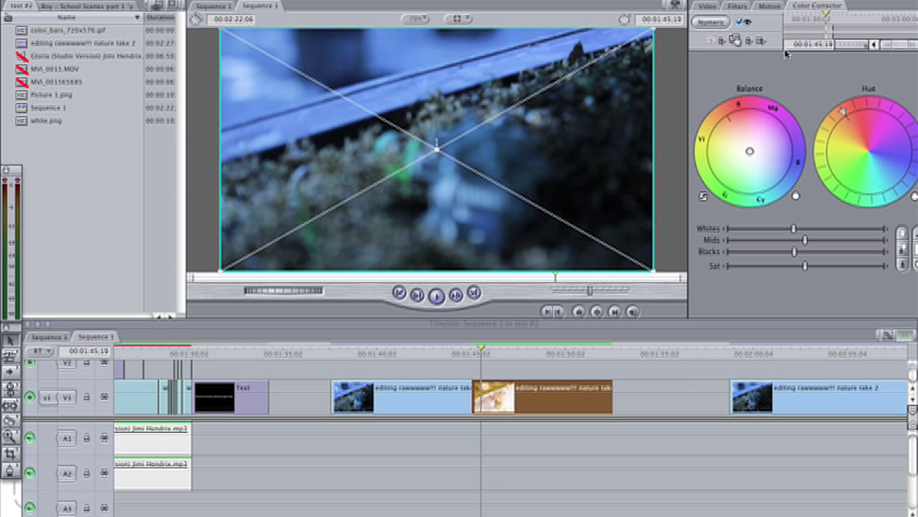
click(542, 360)
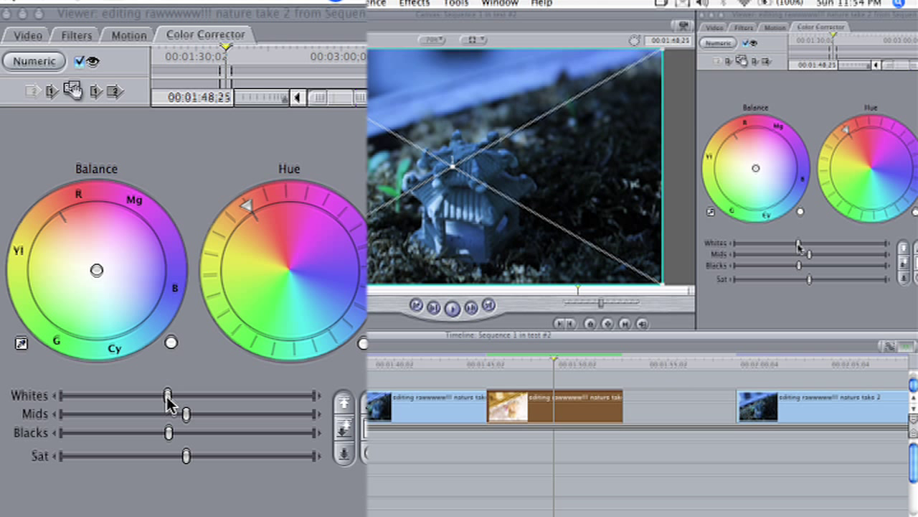
Raise the Whites and Mids levels and settle Saturation slightly below its original value.
drag(167, 396, 182, 395)
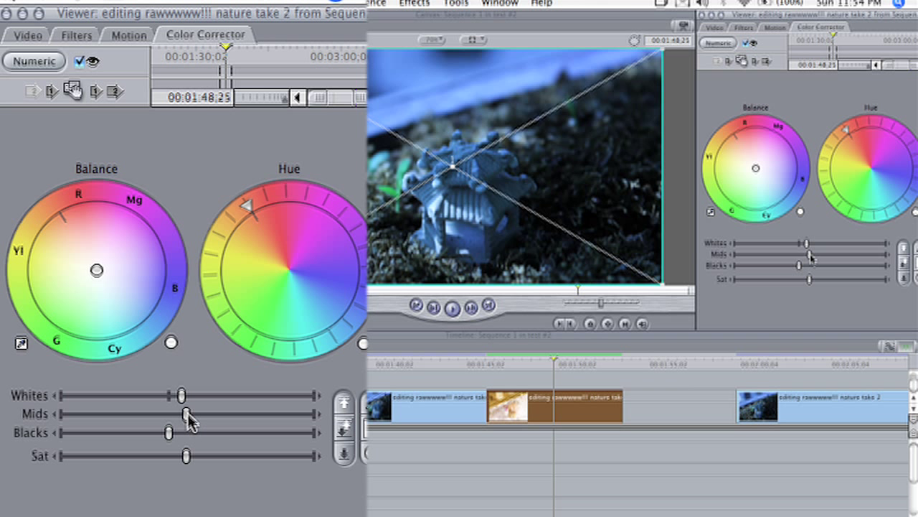
drag(187, 414, 198, 415)
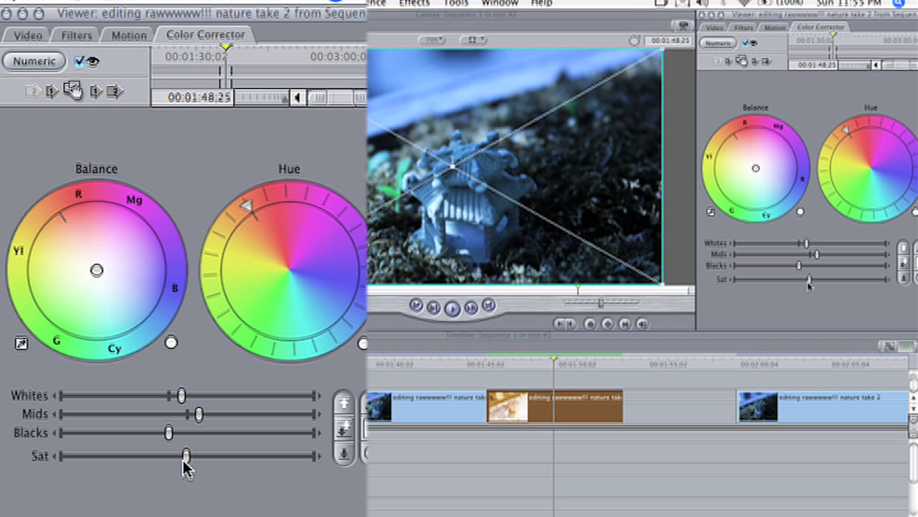
drag(183, 460, 170, 454)
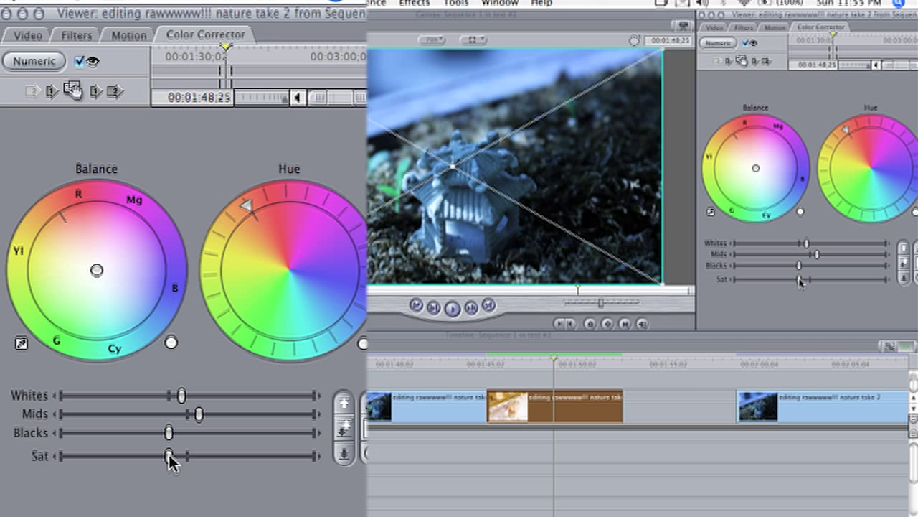
drag(170, 455, 230, 455)
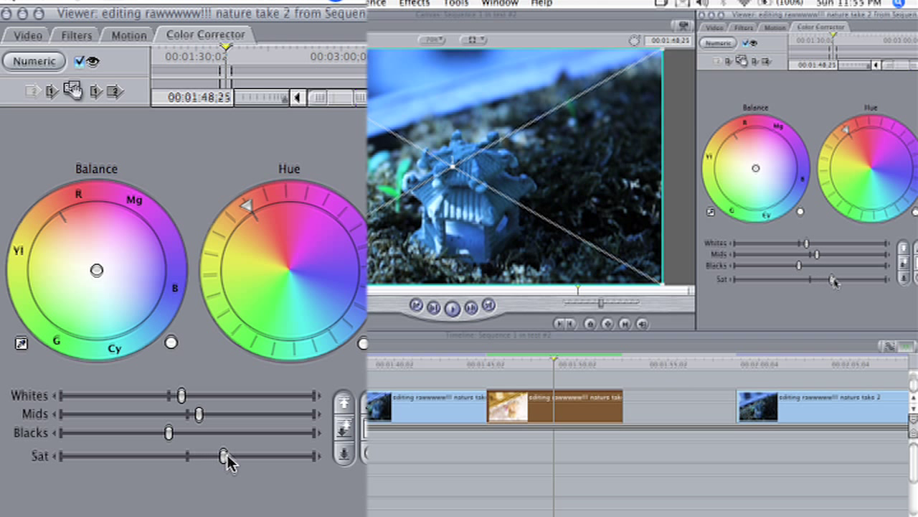
drag(231, 454, 168, 462)
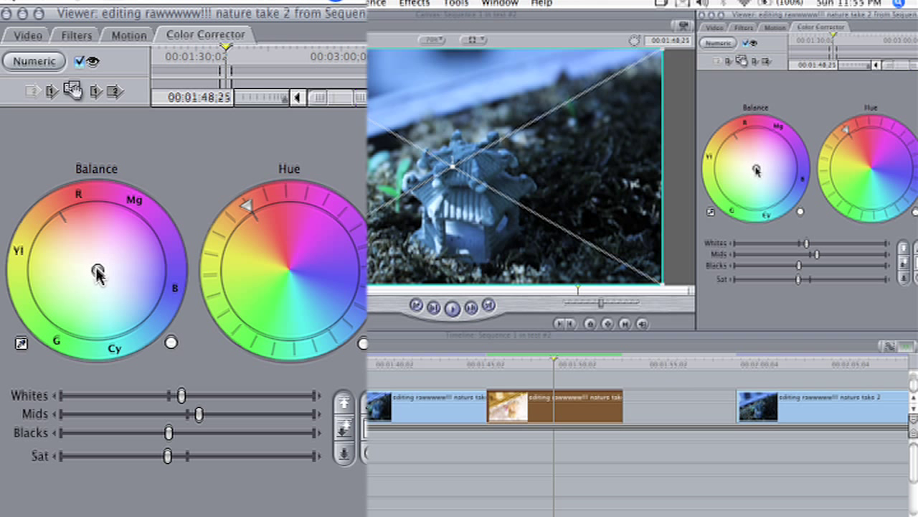
Nudge the Balance wheel toward blue with the arrow keys for a cooler tint.
key(Right)
key(Right)
key(Right)
key(Left)
key(Left)
key(Left)
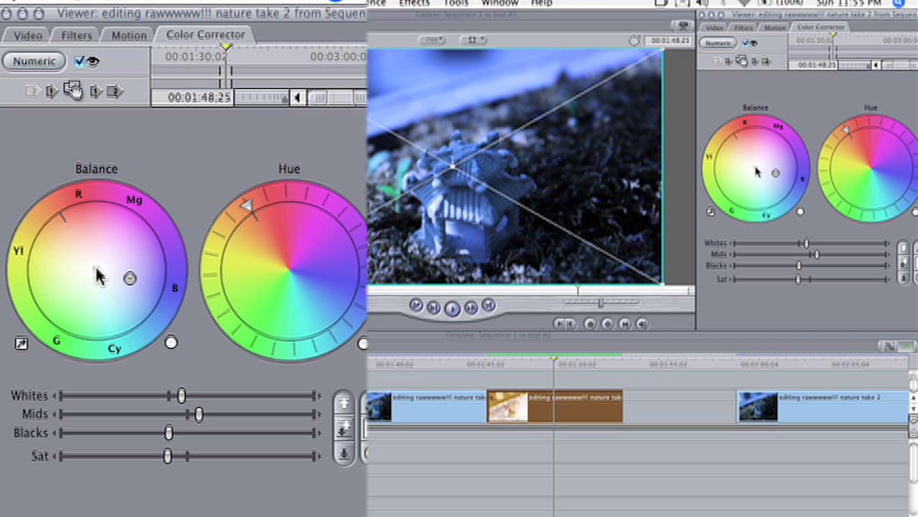
key(Right)
key(Right)
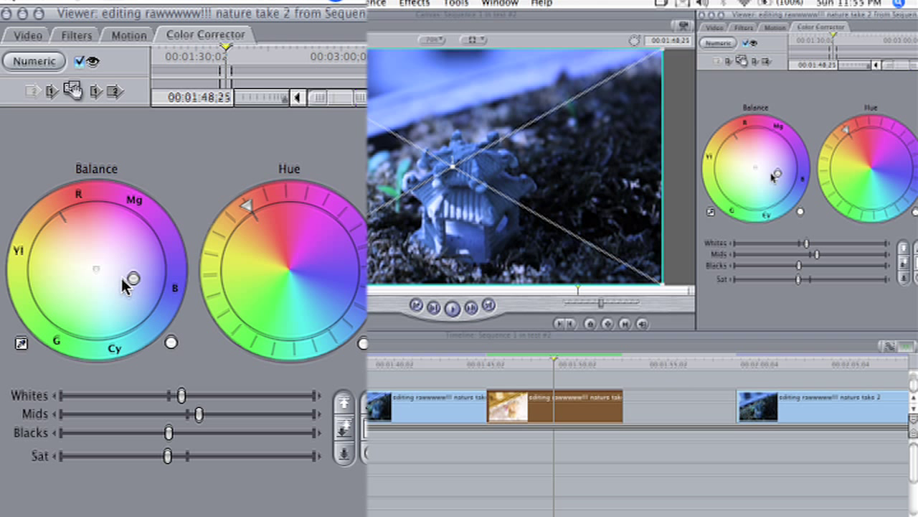
click(415, 3)
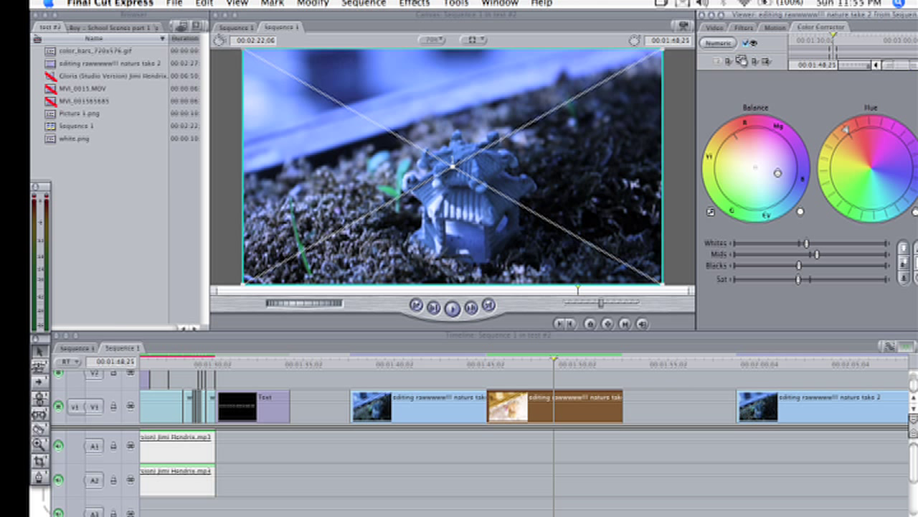
Add a Brightness and Contrast (Bezier) filter to the pagoda clip with Contrast raised to 10.
click(415, 3)
mouse_move(437, 53)
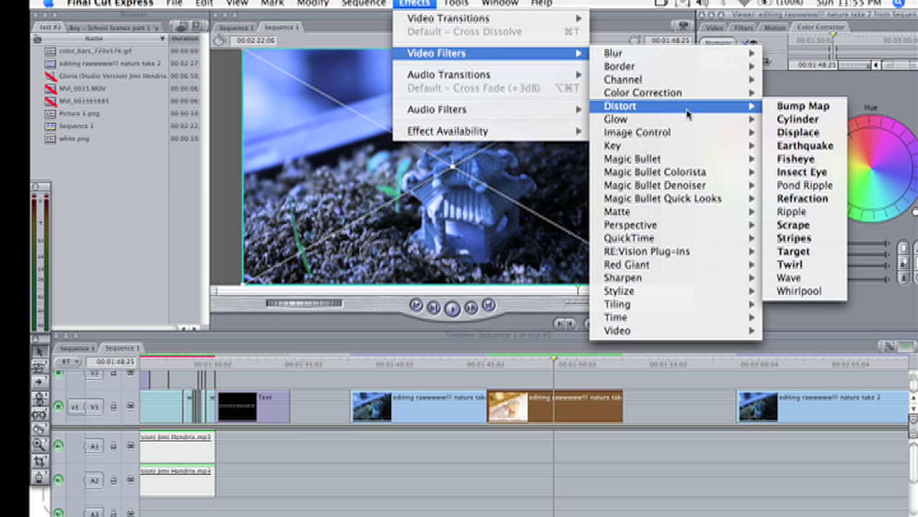
mouse_move(637, 132)
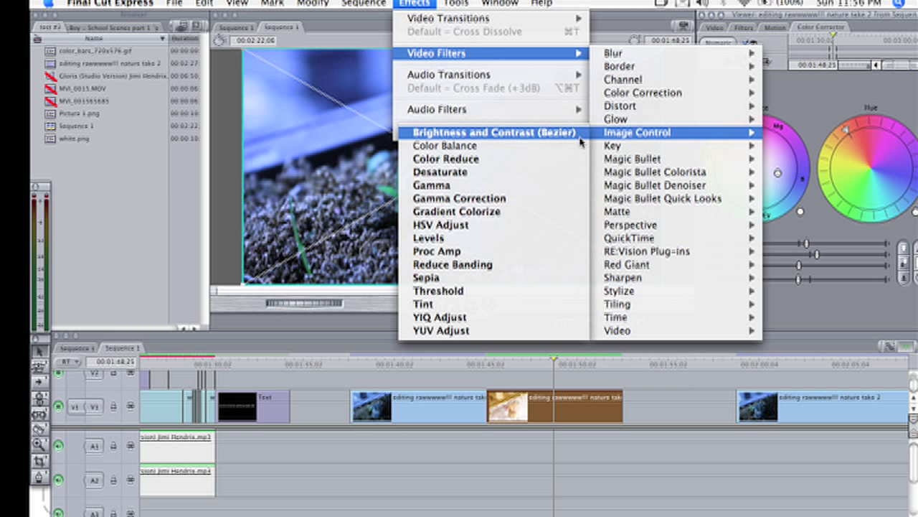
click(580, 140)
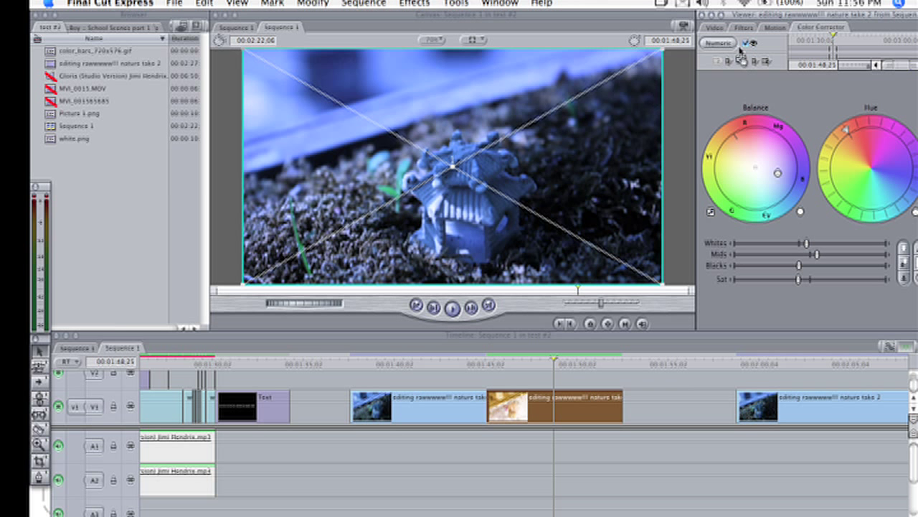
click(744, 27)
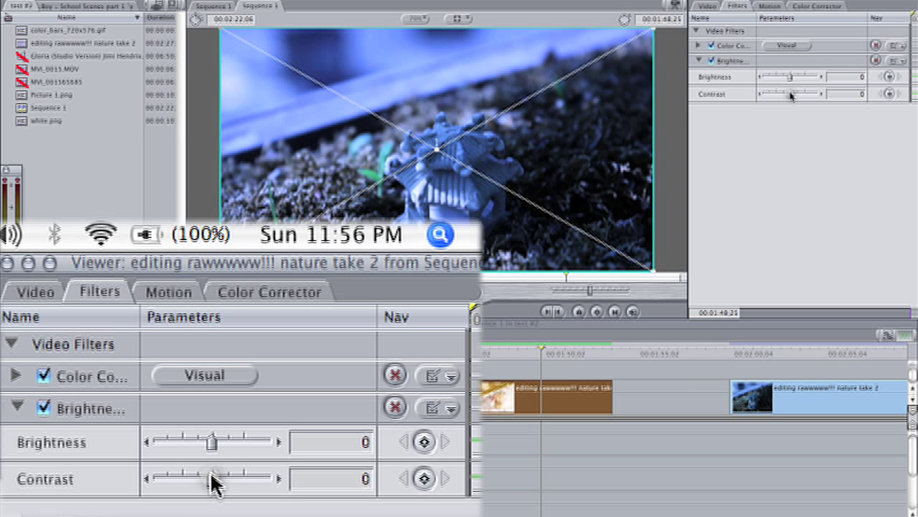
drag(212, 474, 217, 481)
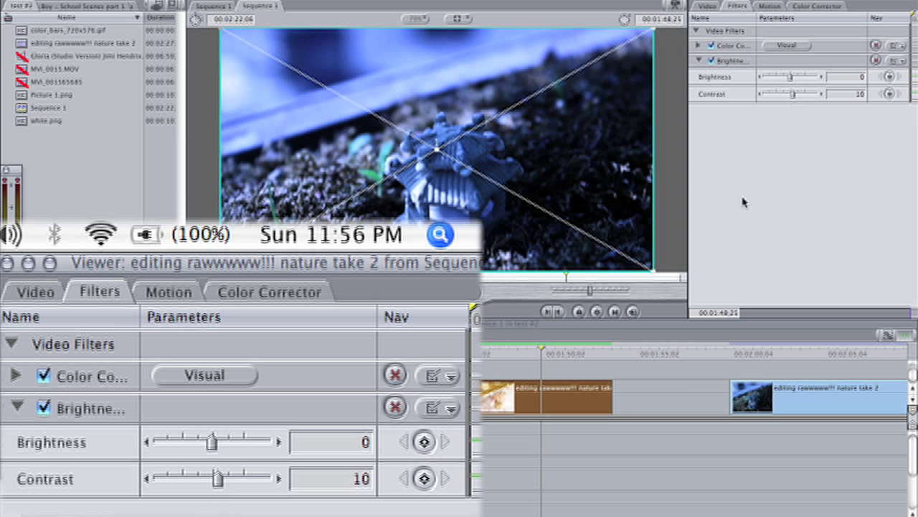
click(677, 203)
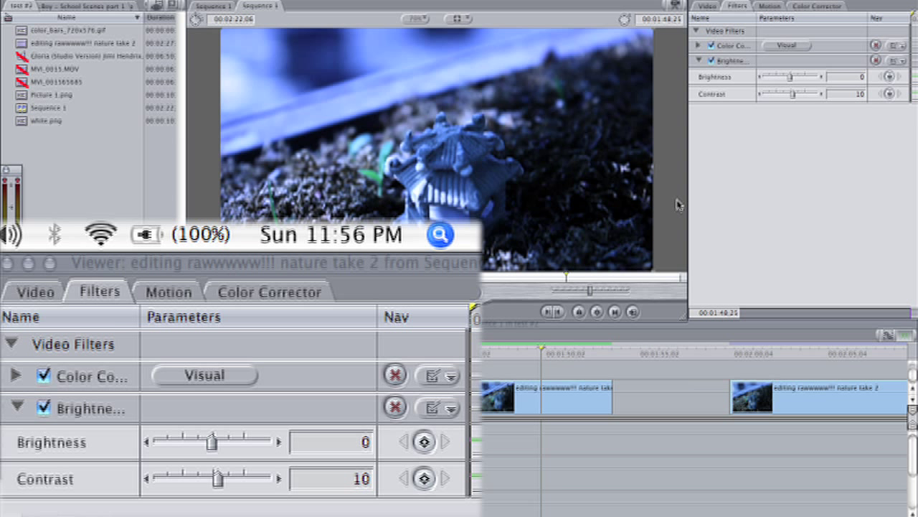
click(523, 411)
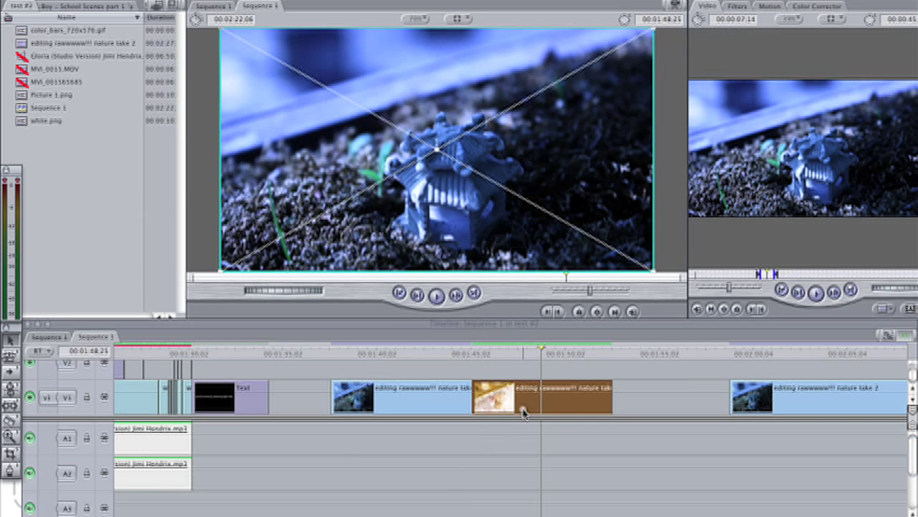
Park the playhead one frame into the clip and bring up the Video Filters menu.
click(509, 351)
drag(510, 351, 510, 353)
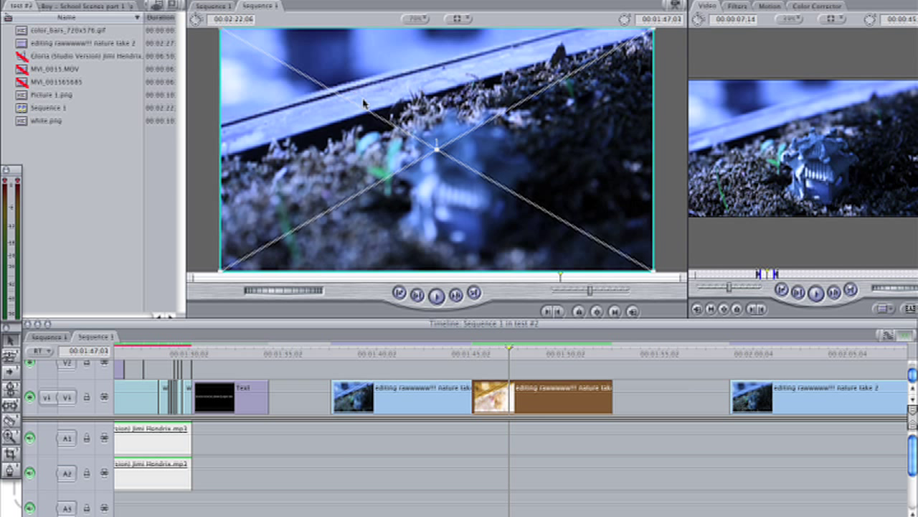
click(394, 2)
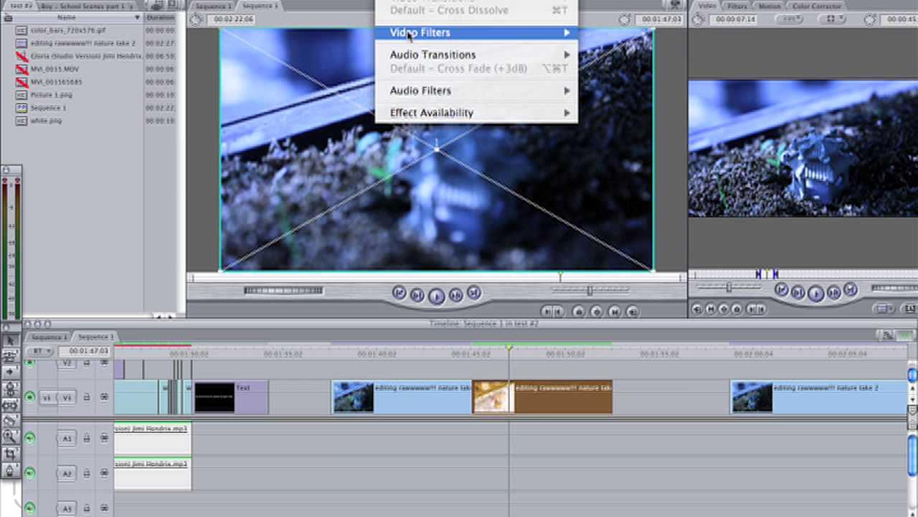
mouse_move(607, 319)
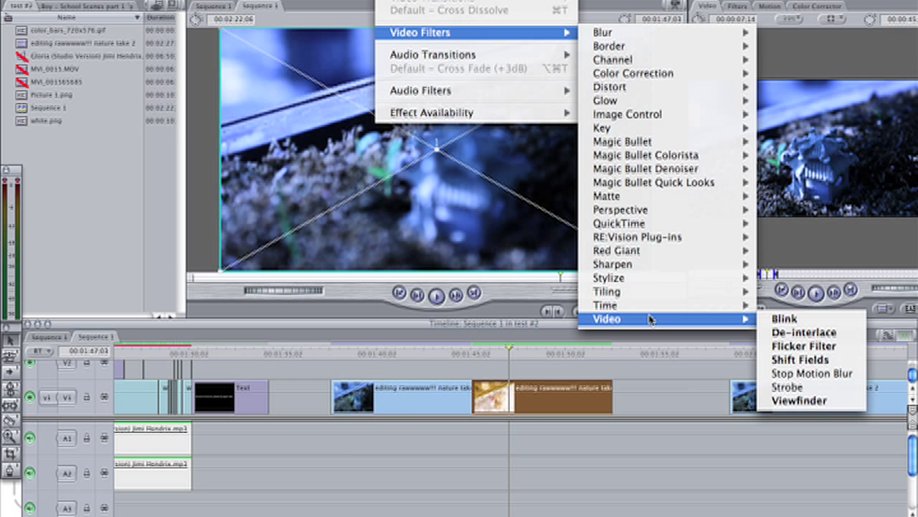
Add a De-interlace filter set to Flicker Filter (max), toggling it off and on to compare.
click(780, 335)
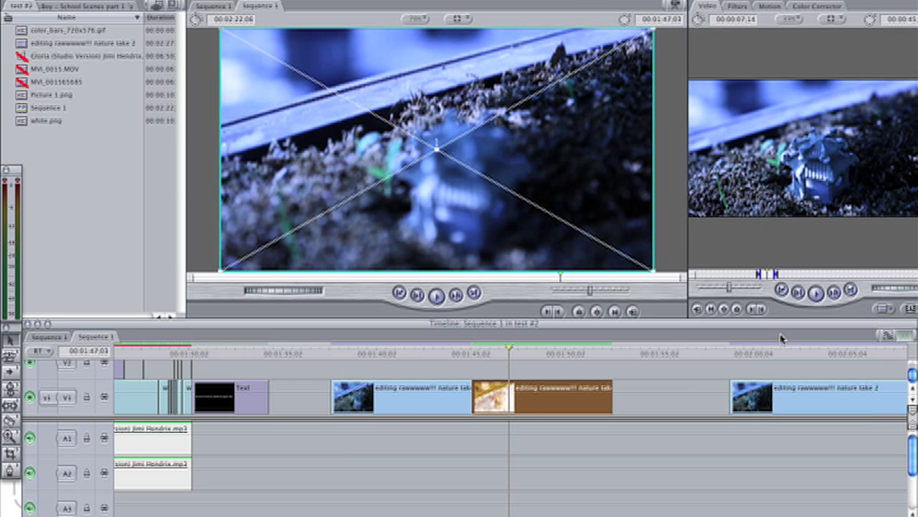
click(737, 7)
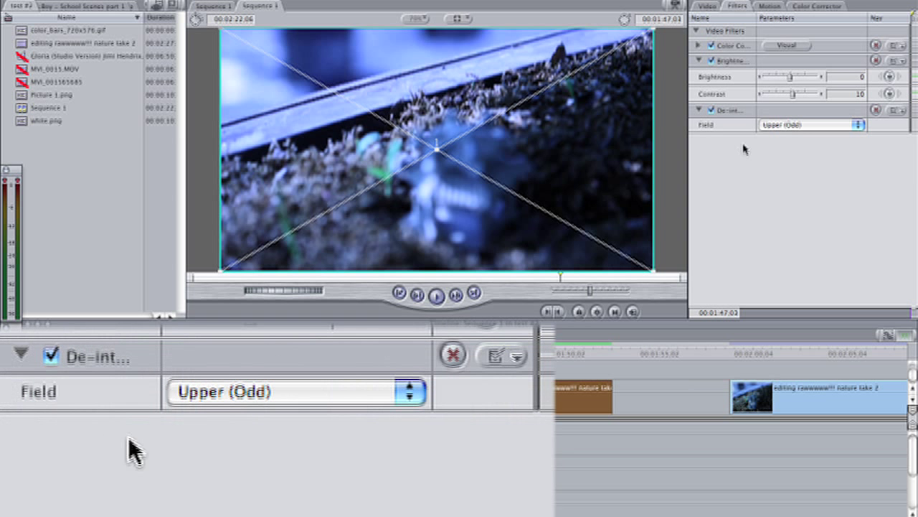
click(767, 129)
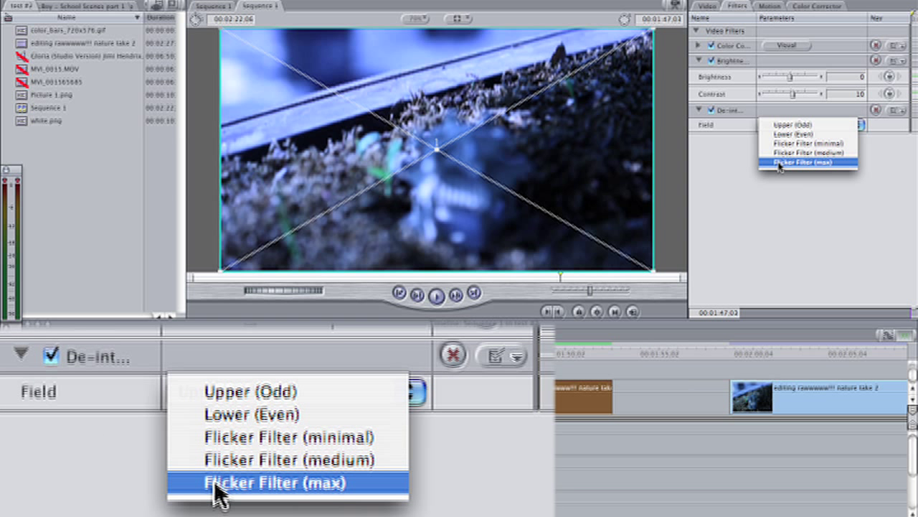
click(779, 163)
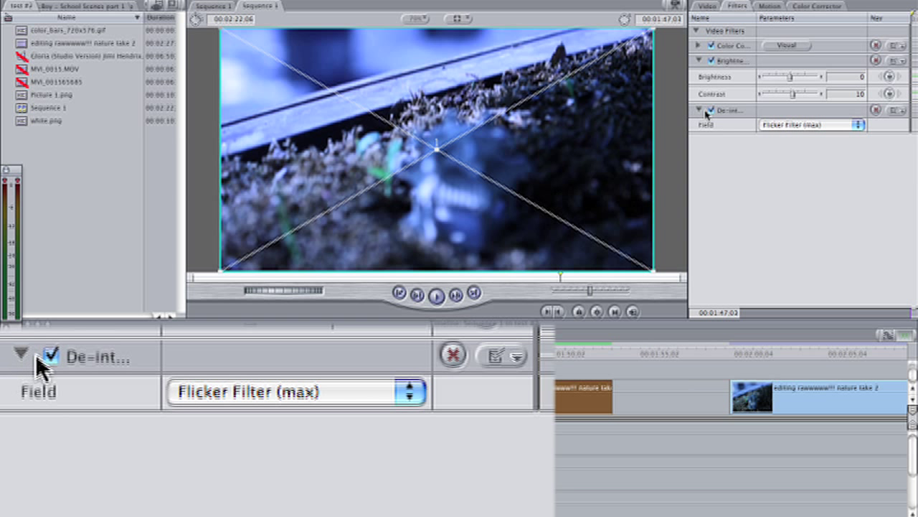
click(711, 110)
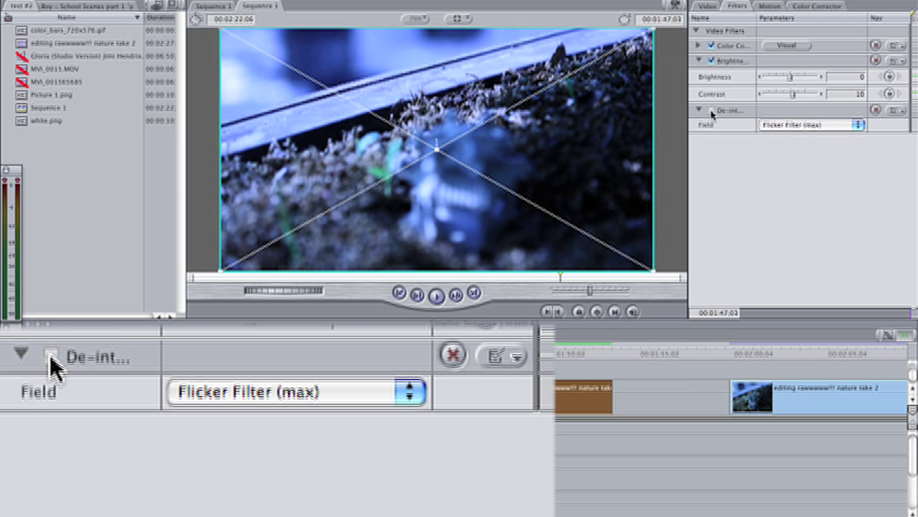
click(711, 110)
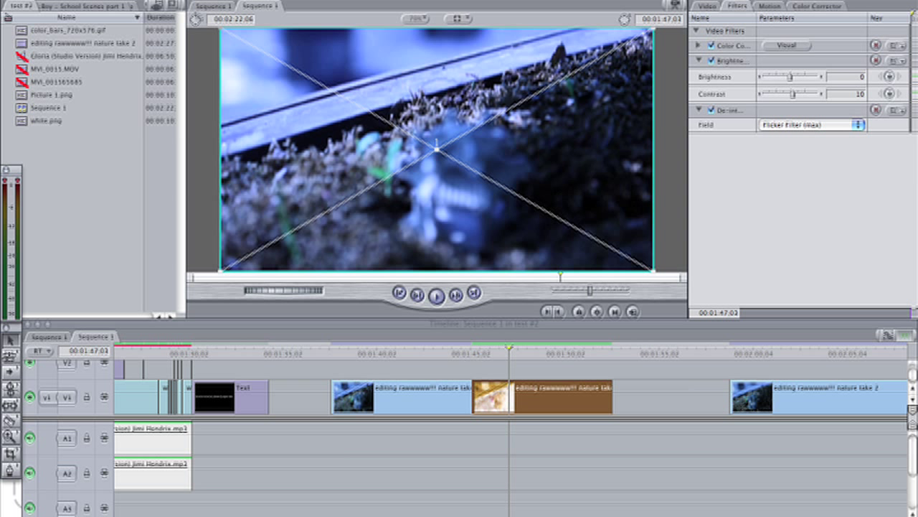
Apply a Vignette filter at its default values to the graded pagoda clip.
click(493, 373)
click(431, 354)
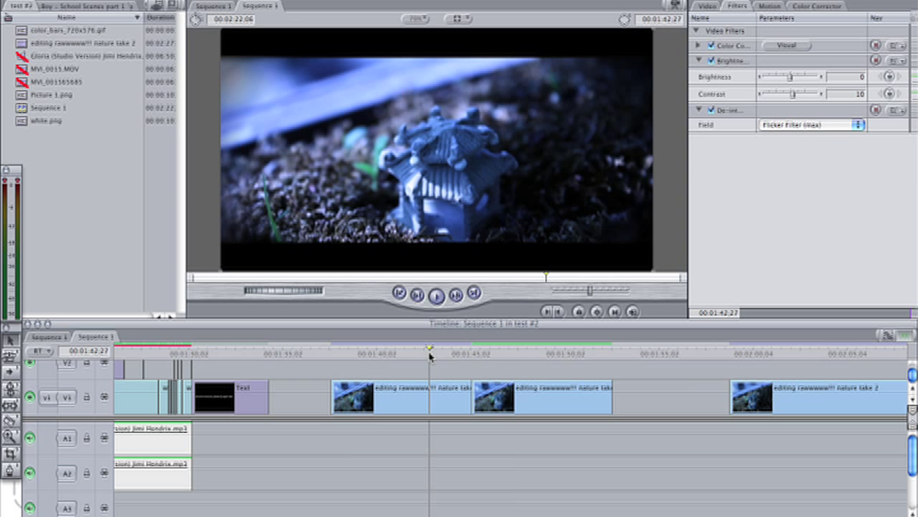
click(505, 353)
double_click(514, 396)
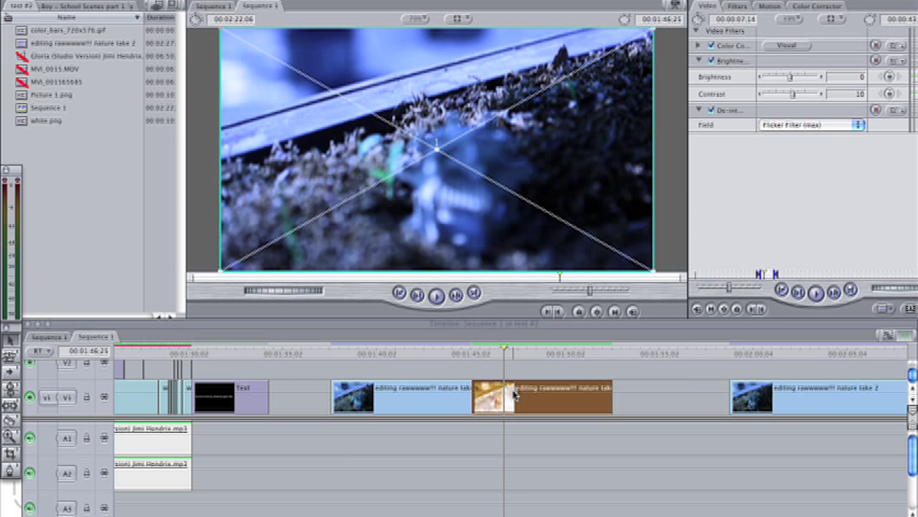
click(401, 2)
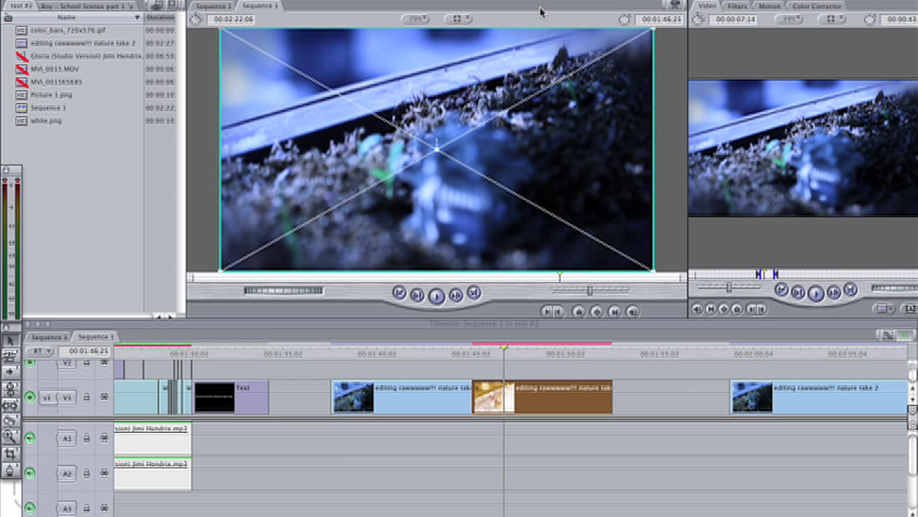
click(739, 7)
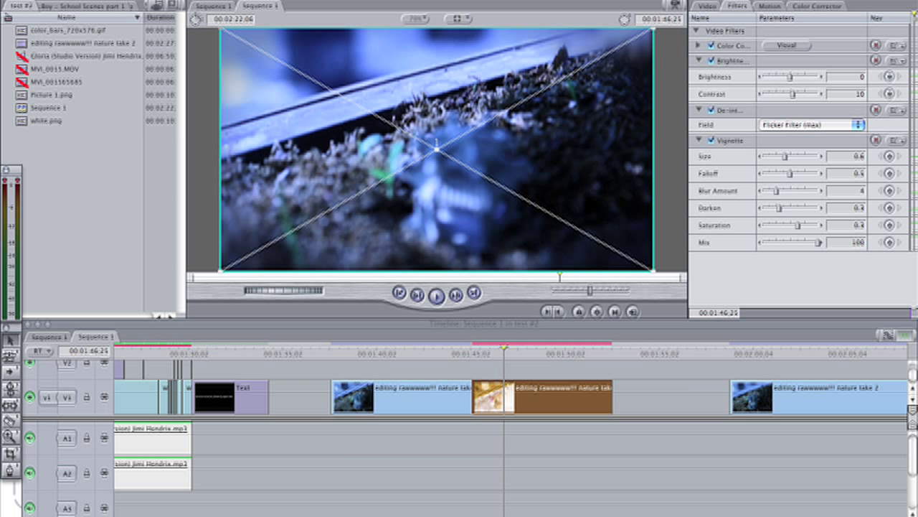
click(416, 1)
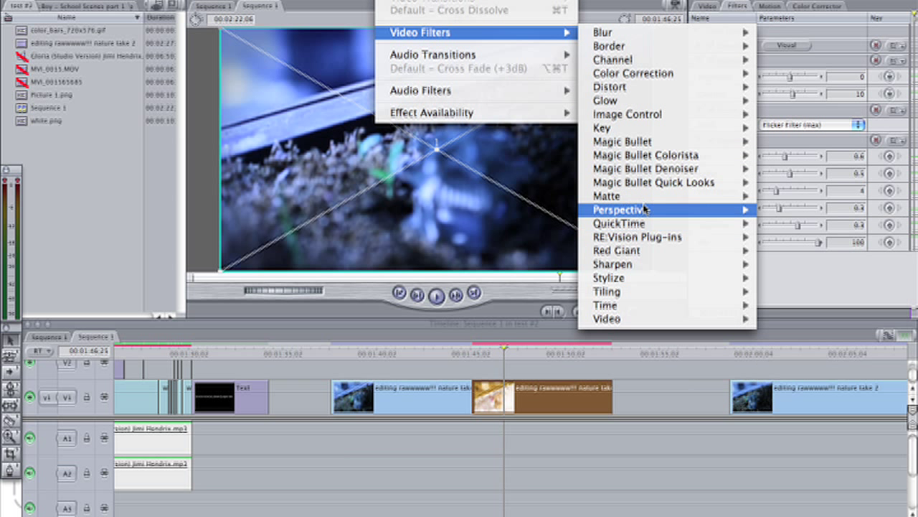
mouse_move(607, 196)
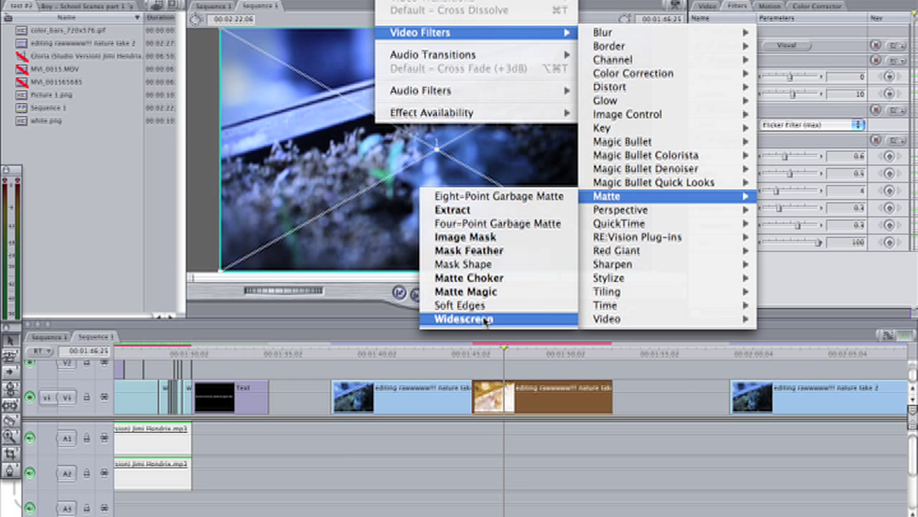
Add a Widescreen matte filter with its Type set to 2.35:1.
click(485, 319)
scroll(724, 158, down, 2)
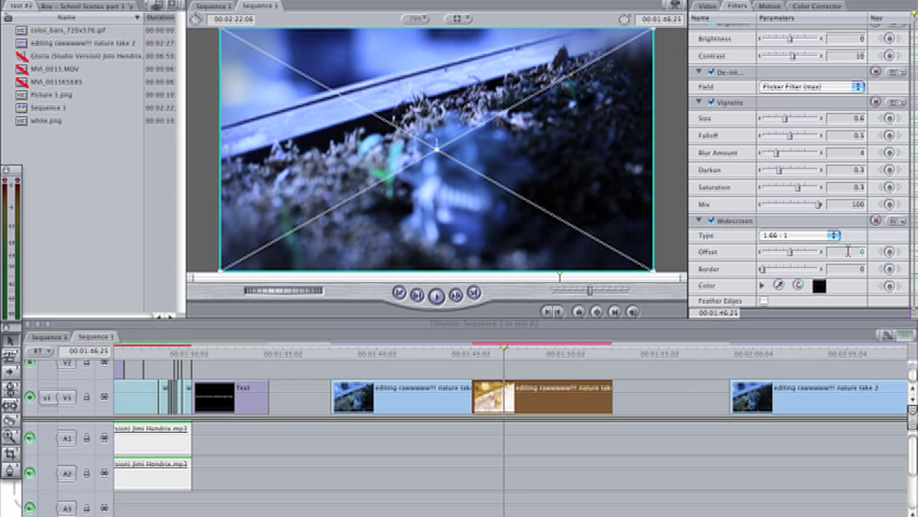
click(832, 235)
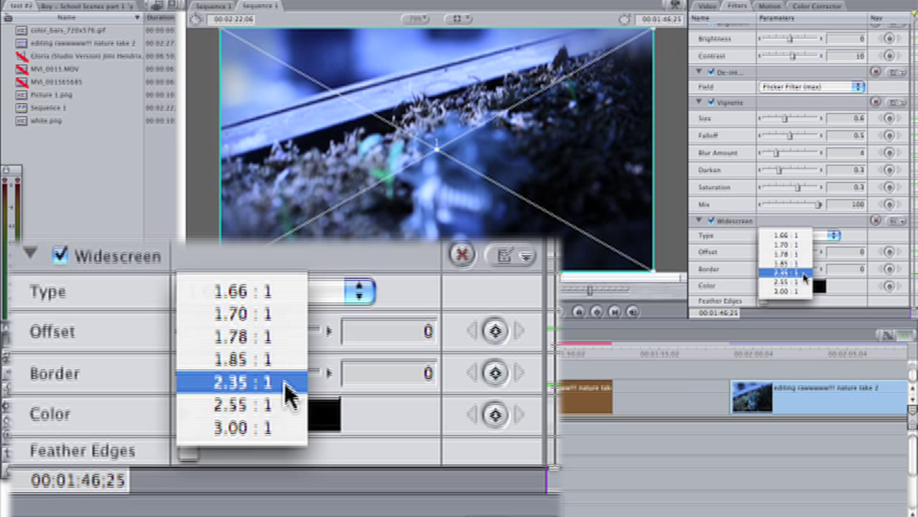
click(804, 274)
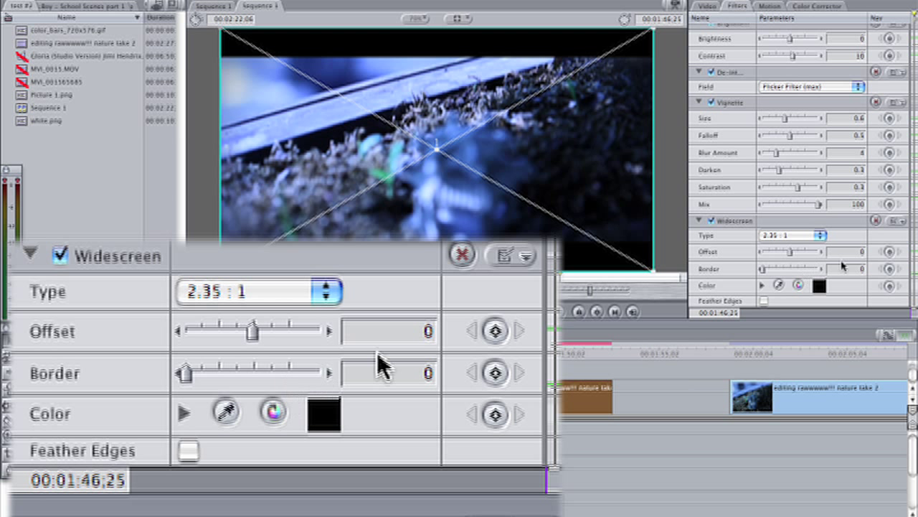
Set the letterbox offset to 38 and turn on Feather Edges after comparing.
click(386, 331)
text(3)
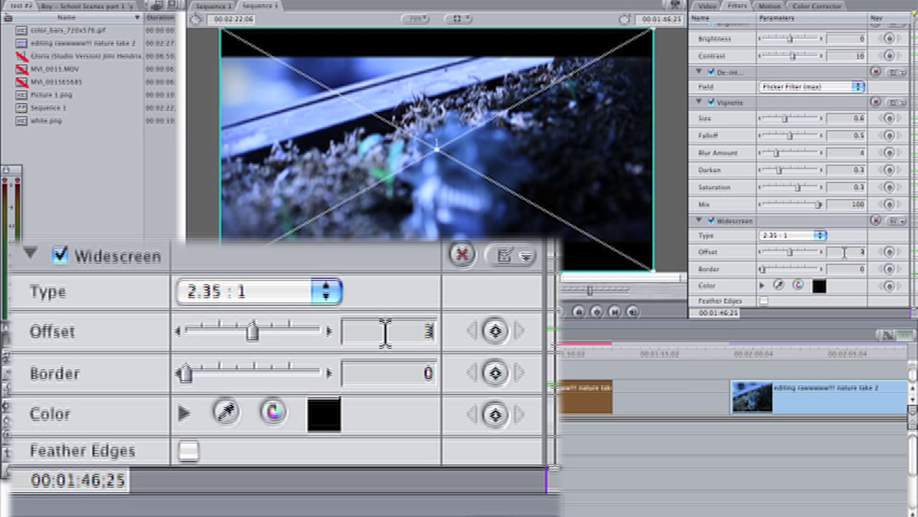
text(8)
key(Return)
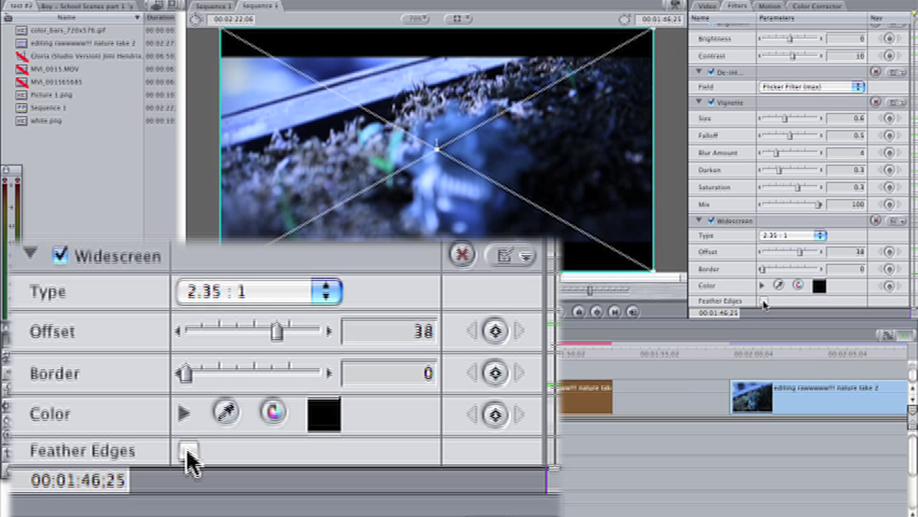
click(764, 301)
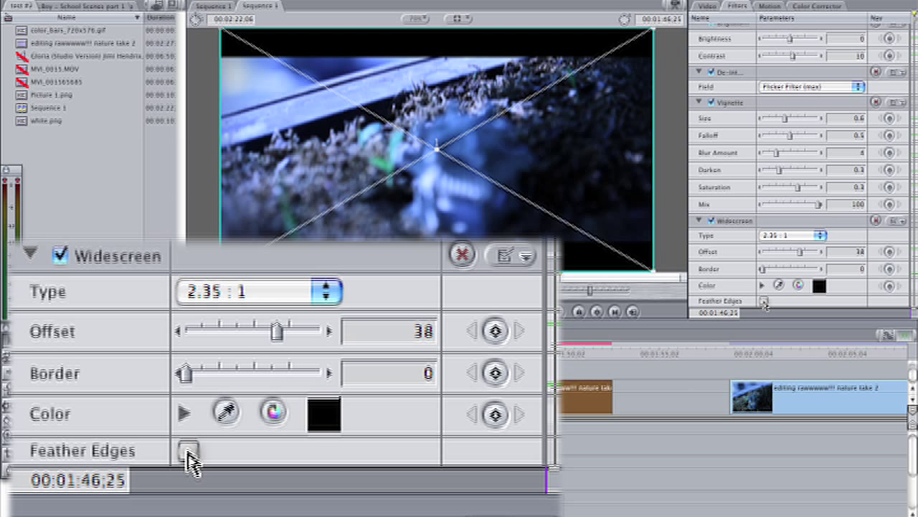
click(764, 302)
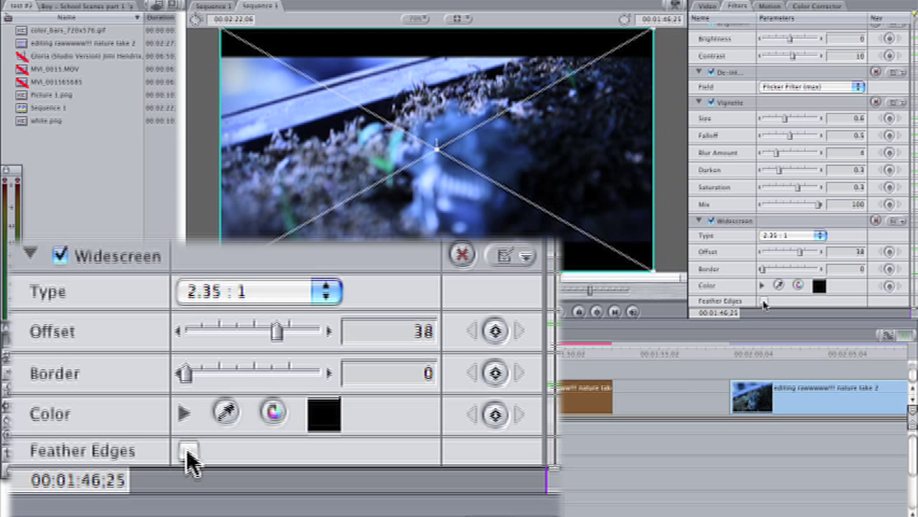
click(764, 301)
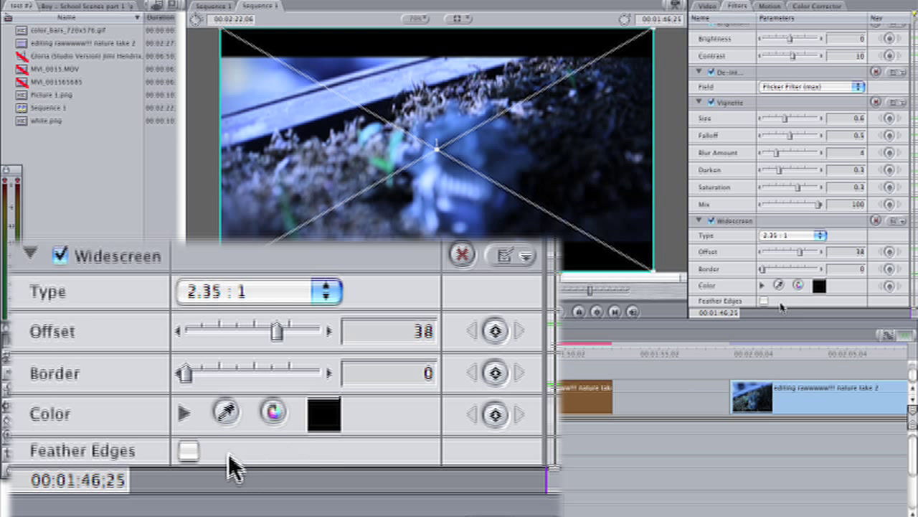
click(764, 301)
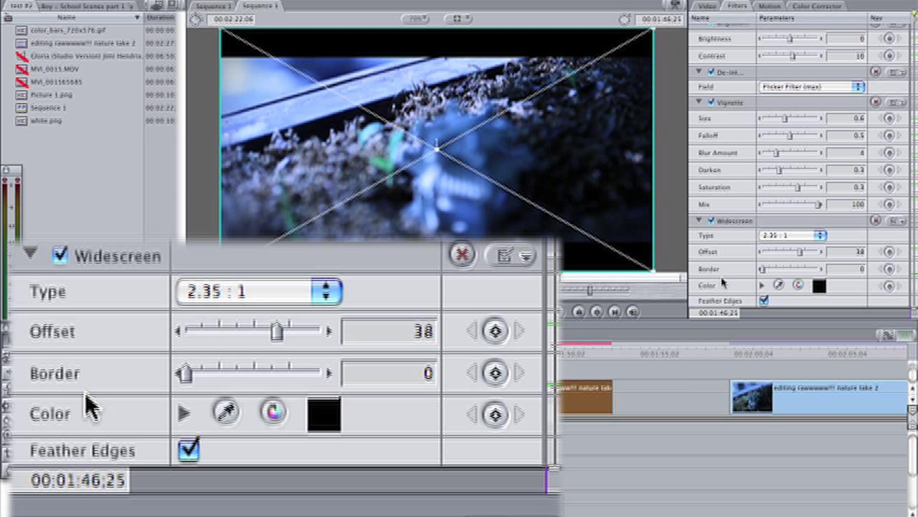
Drag the Vignette sliders to size 0.58, falloff 0.43, blur amount 2 and darken 0.36.
scroll(723, 283, up, 2)
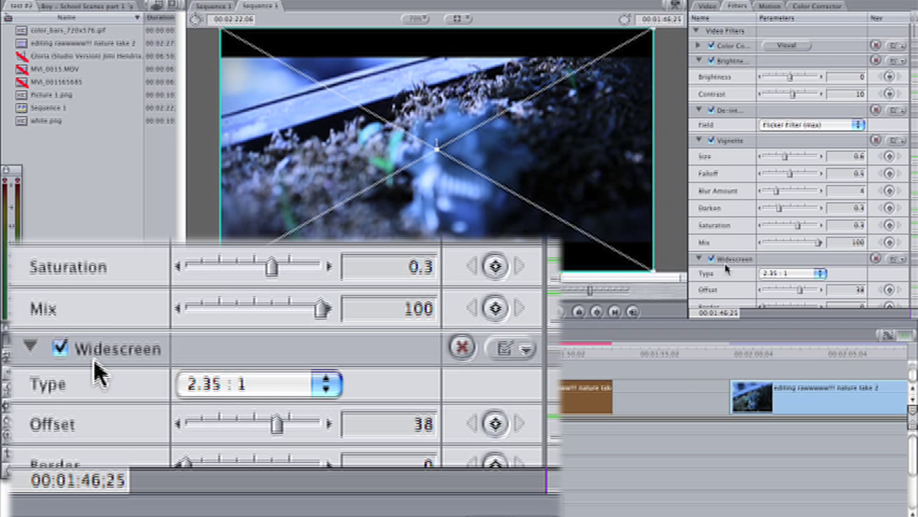
click(700, 141)
click(698, 155)
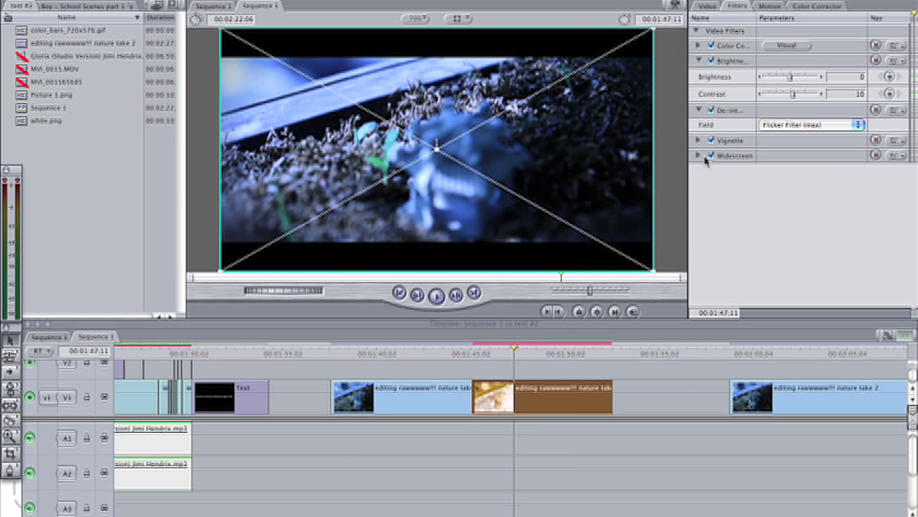
click(699, 141)
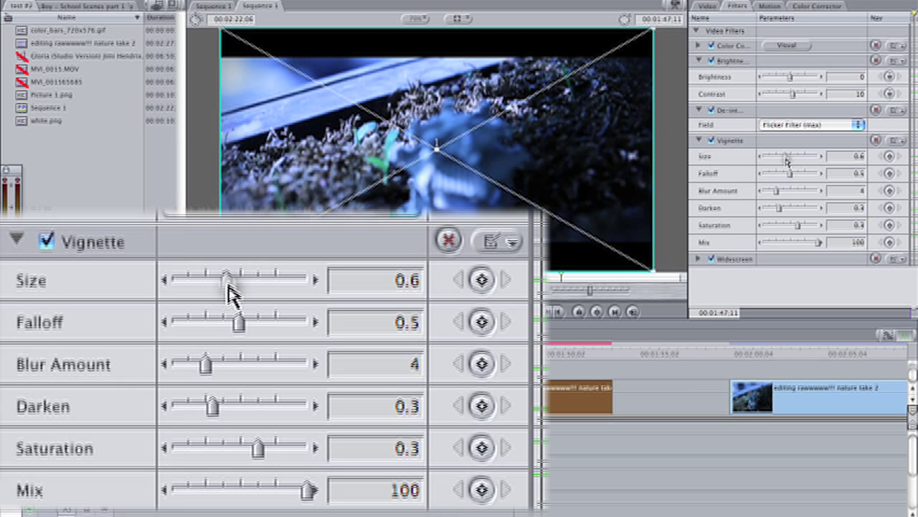
drag(787, 157, 786, 157)
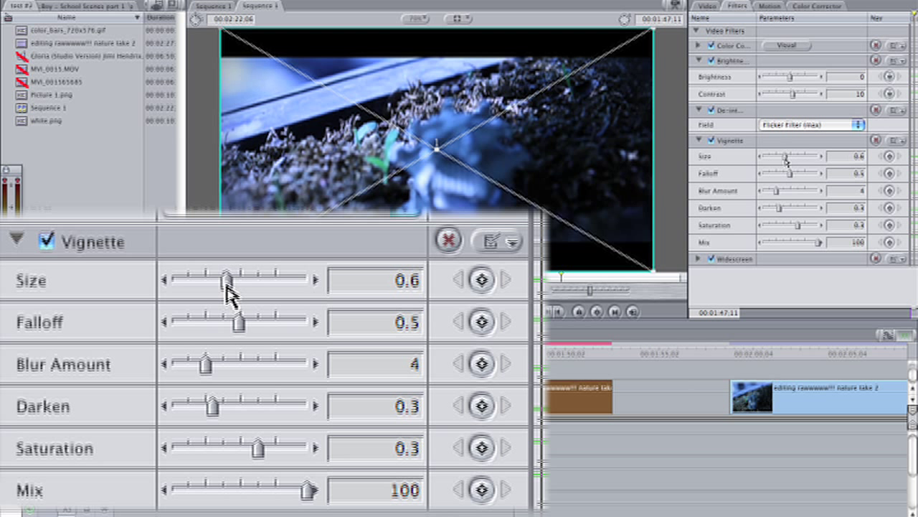
drag(786, 157, 787, 182)
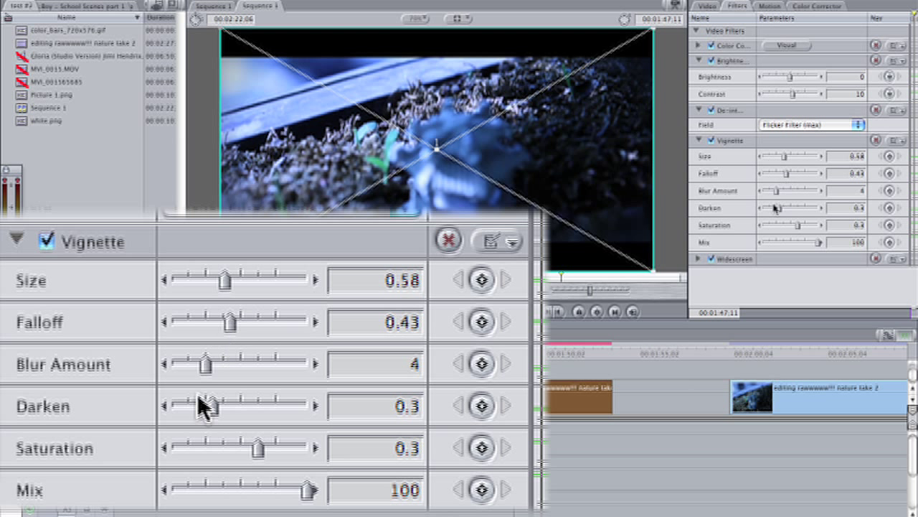
drag(775, 192, 772, 197)
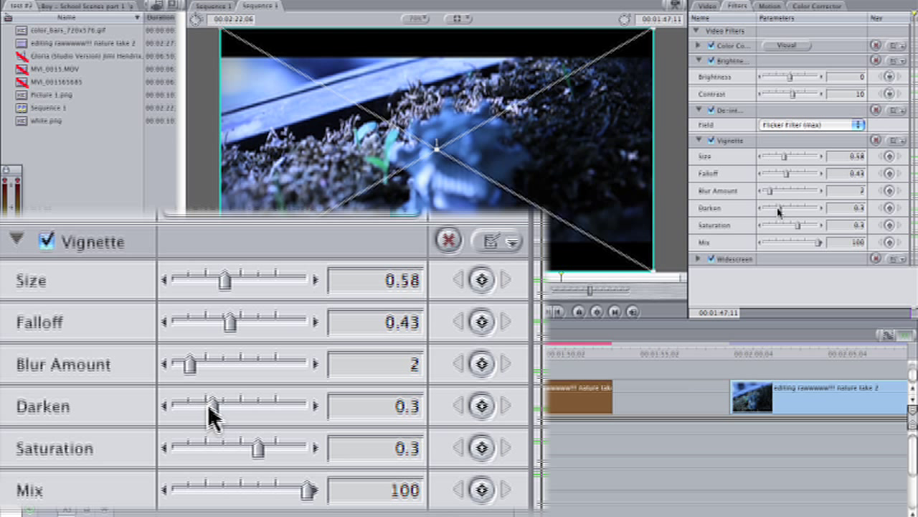
drag(778, 208, 783, 209)
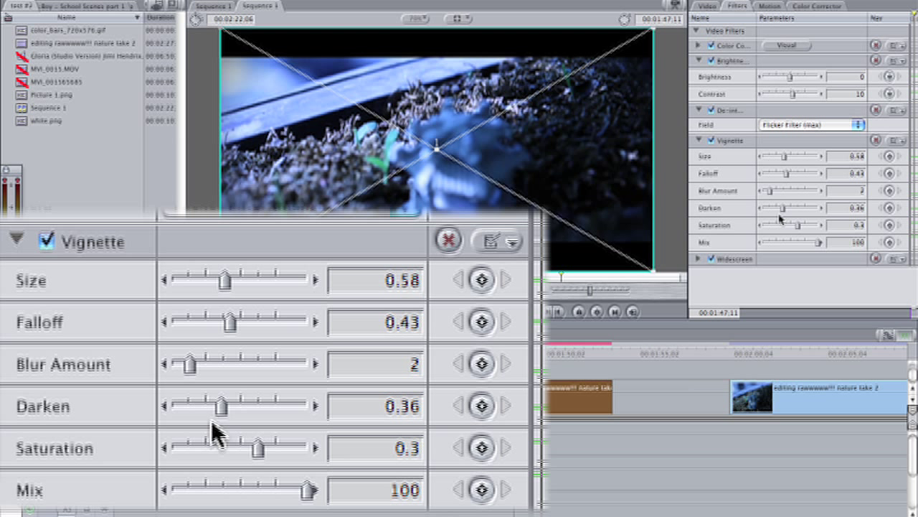